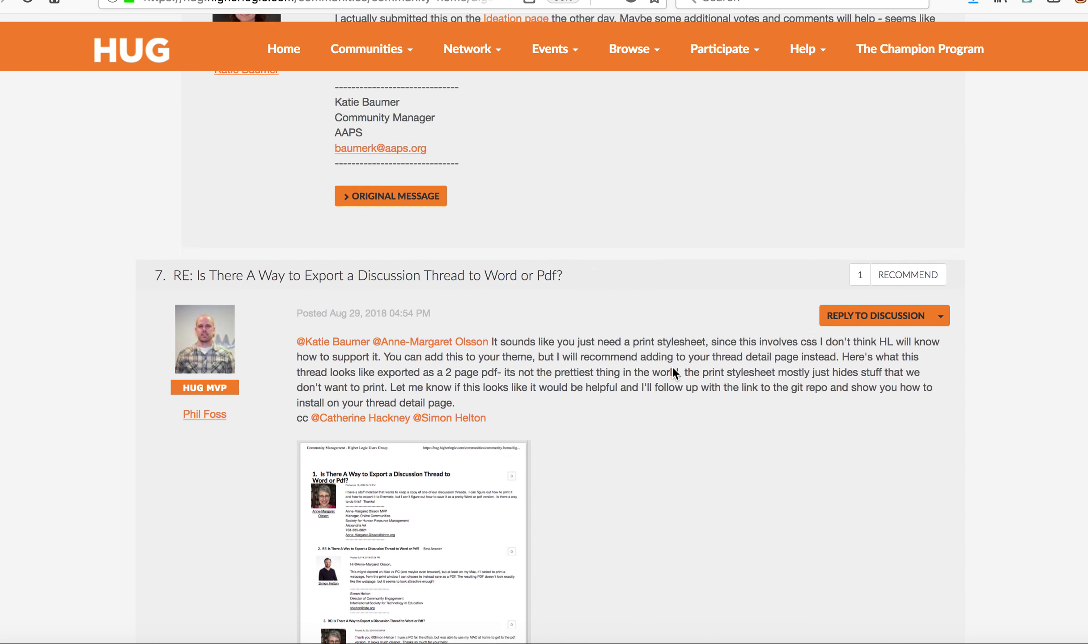
Preview the hug.higherlogic.com thread style on the "Is There A Way to Export a Discussion Thread to Word or Pdf?" thread and turn it off.
scroll(672, 367, up, 20)
scroll(673, 368, down, 4)
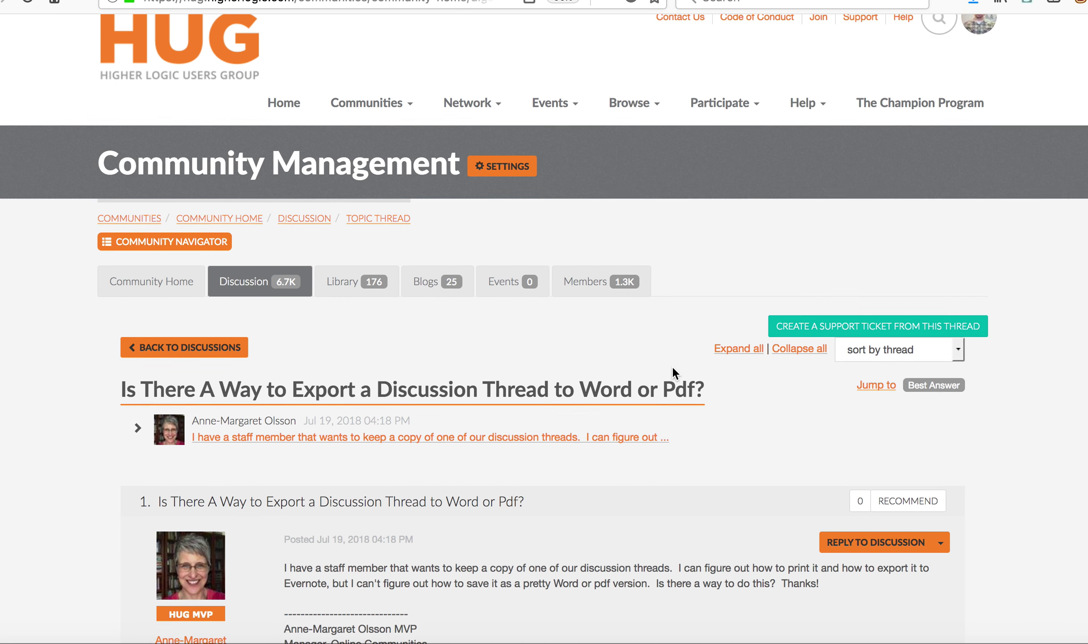
scroll(672, 367, up, 3)
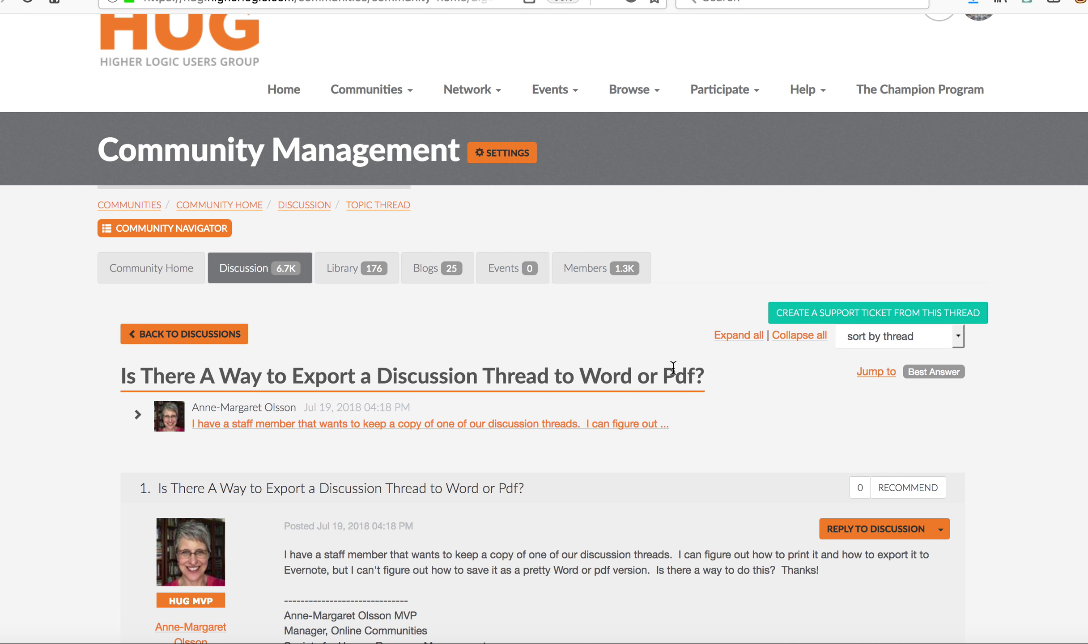
scroll(672, 366, up, 2)
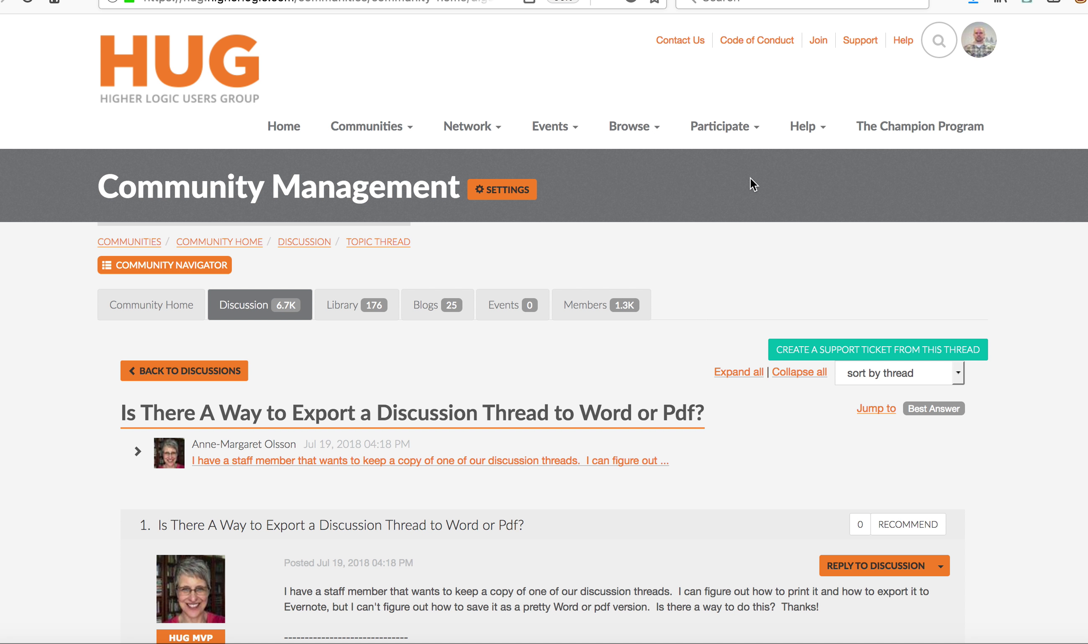
click(1025, 5)
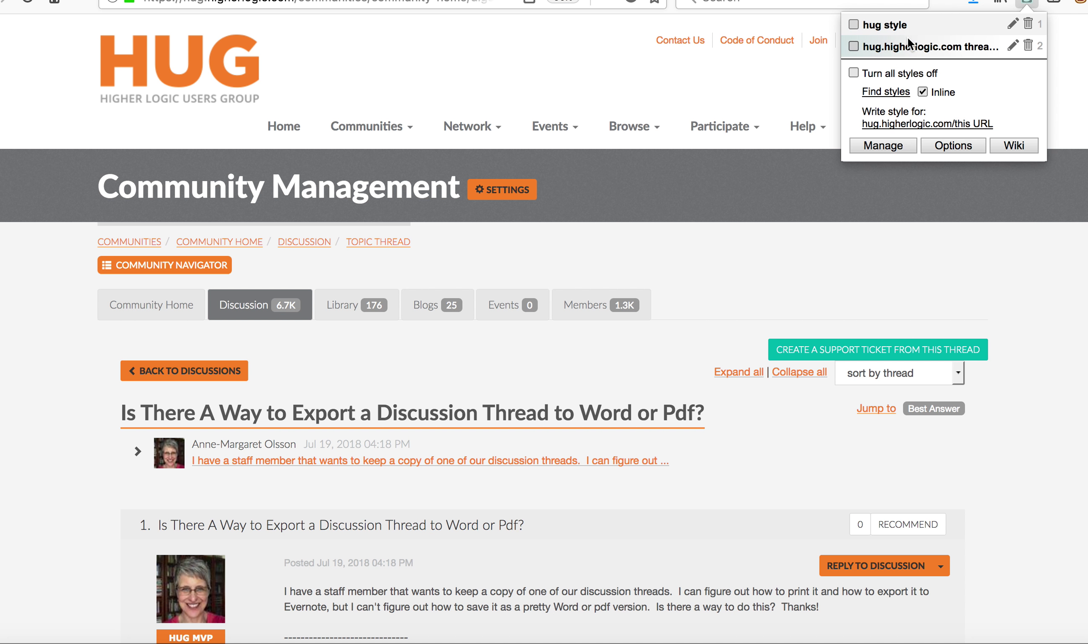
click(888, 47)
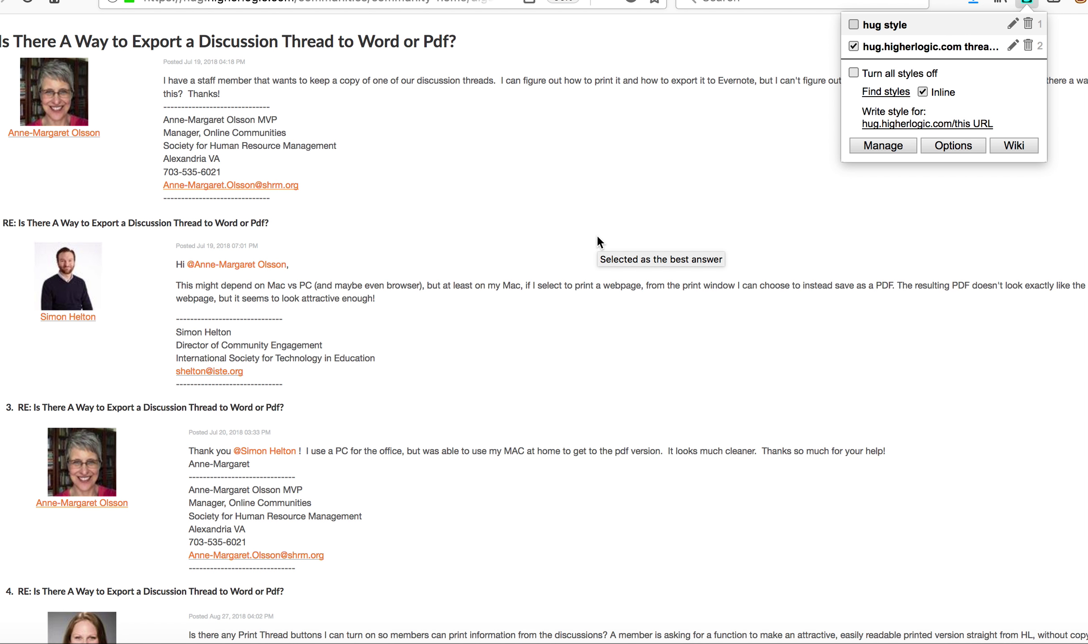
click(894, 46)
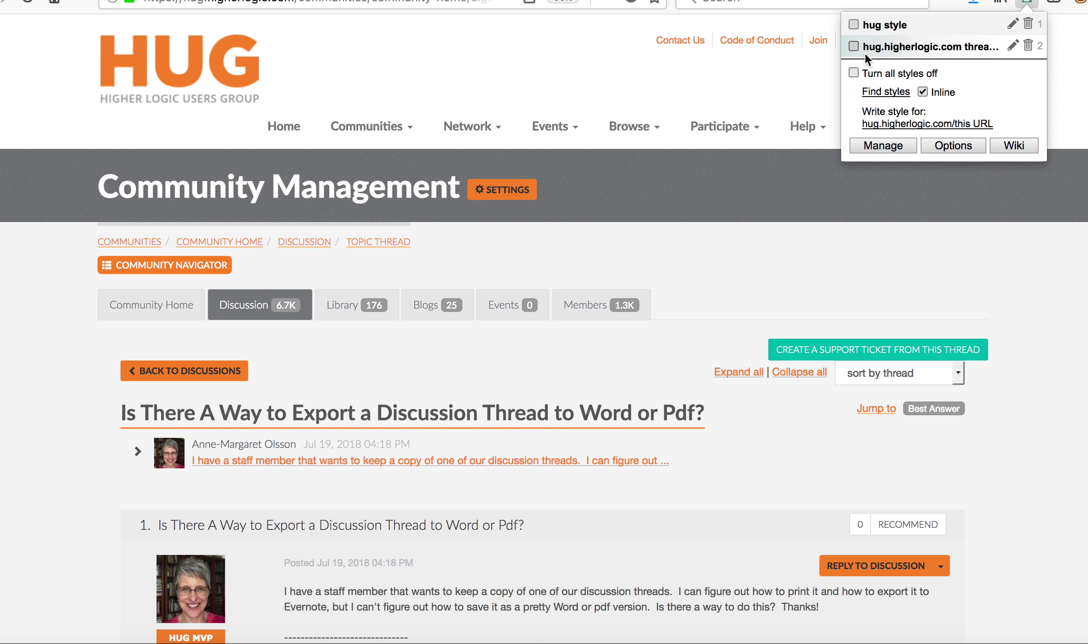
Close the style list and examine the unstyled discussion thread's header and replies.
scroll(734, 263, down, 1)
scroll(733, 258, up, 1)
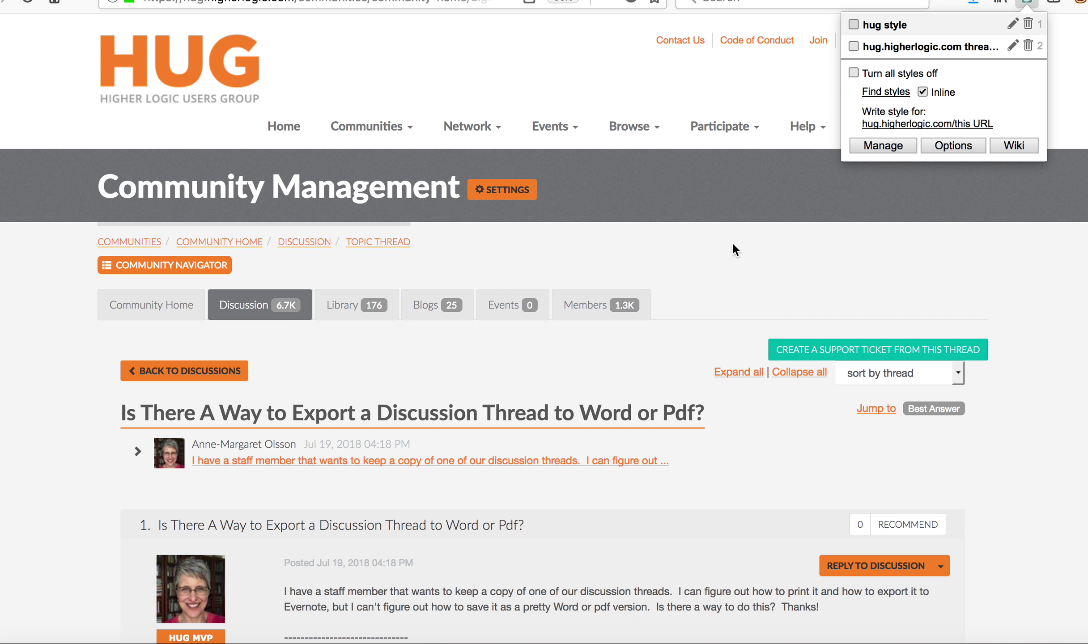
scroll(733, 245, down, 3)
scroll(733, 245, up, 3)
scroll(732, 242, down, 3)
scroll(731, 242, up, 3)
click(817, 209)
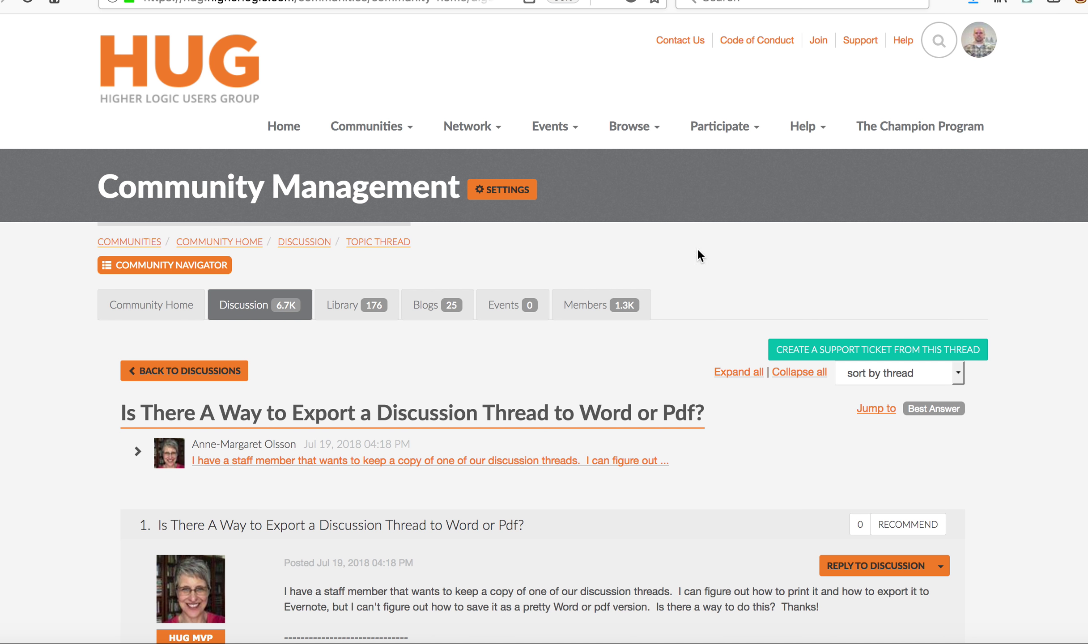
scroll(676, 422, down, 20)
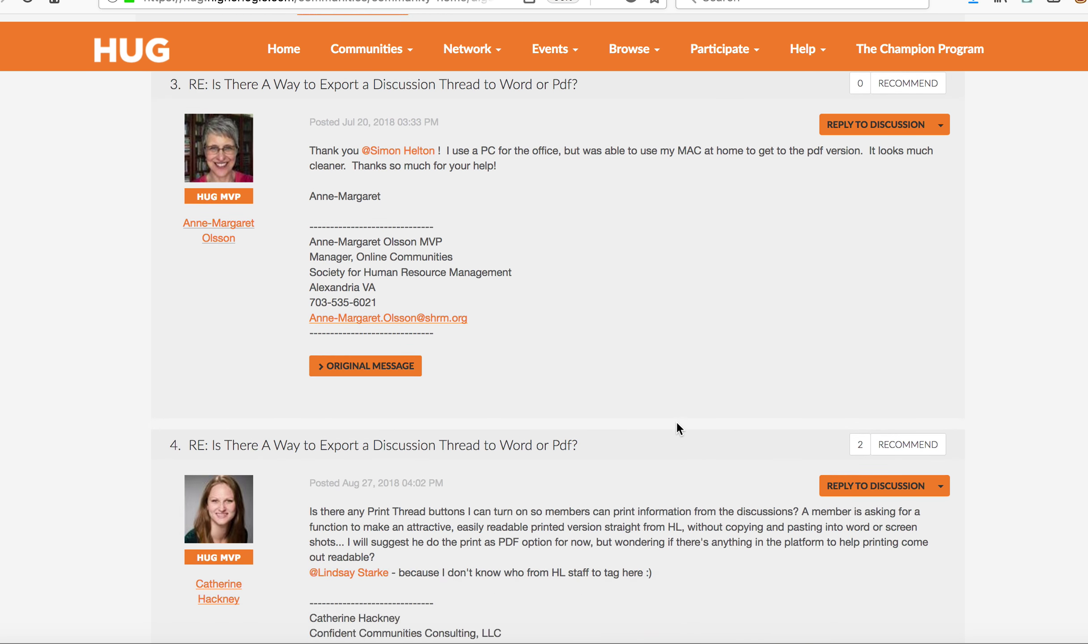
scroll(676, 422, down, 15)
scroll(677, 422, up, 20)
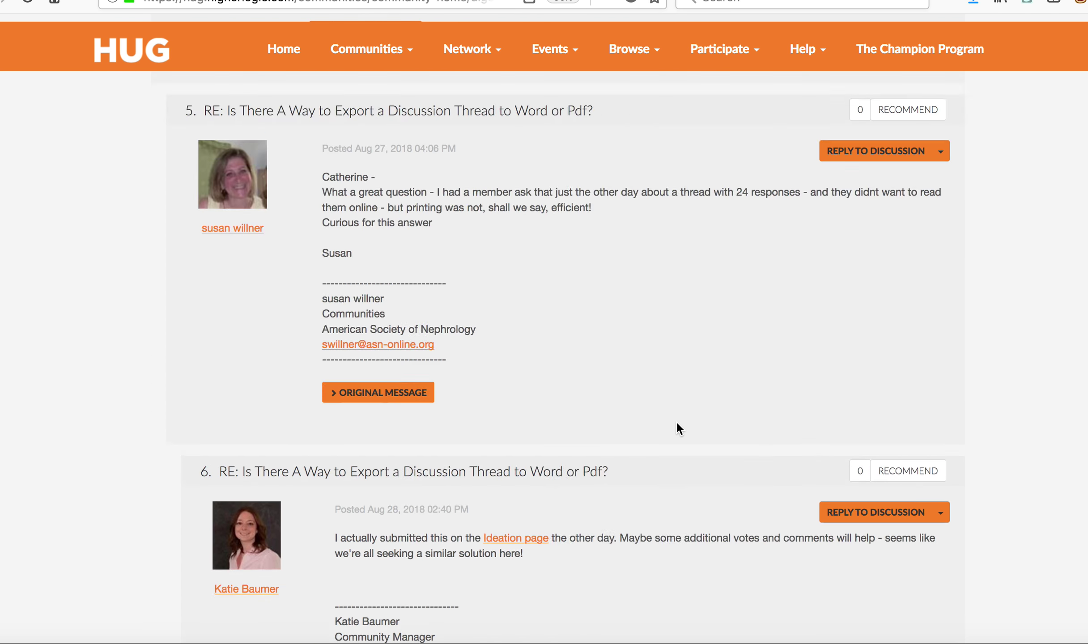
Enable the hug.higherlogic.com thread style on the HUG discussion page.
click(1024, 4)
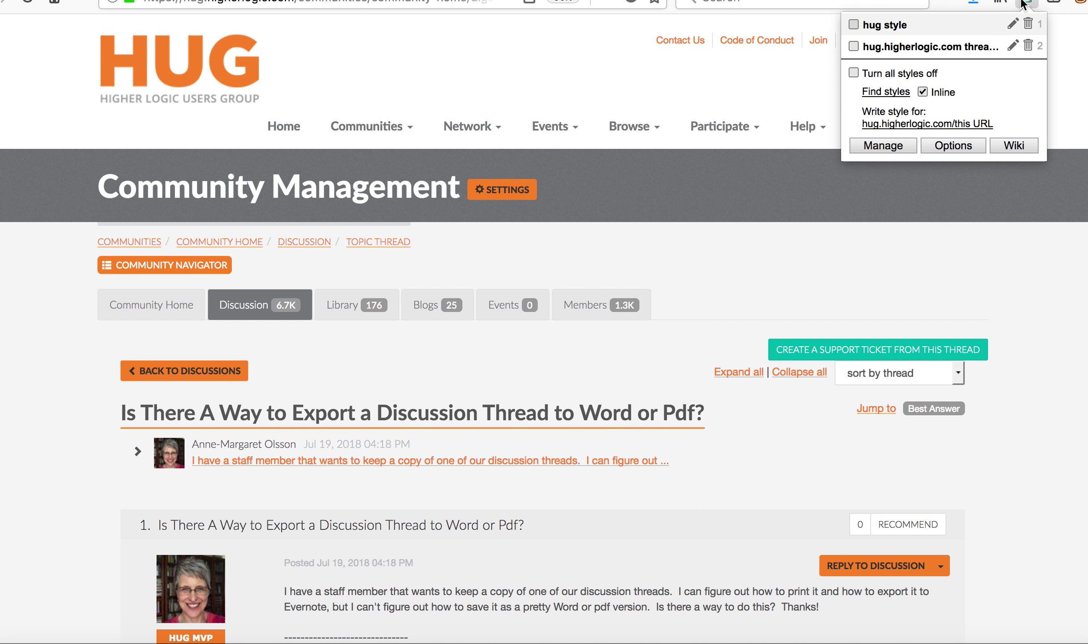
click(882, 49)
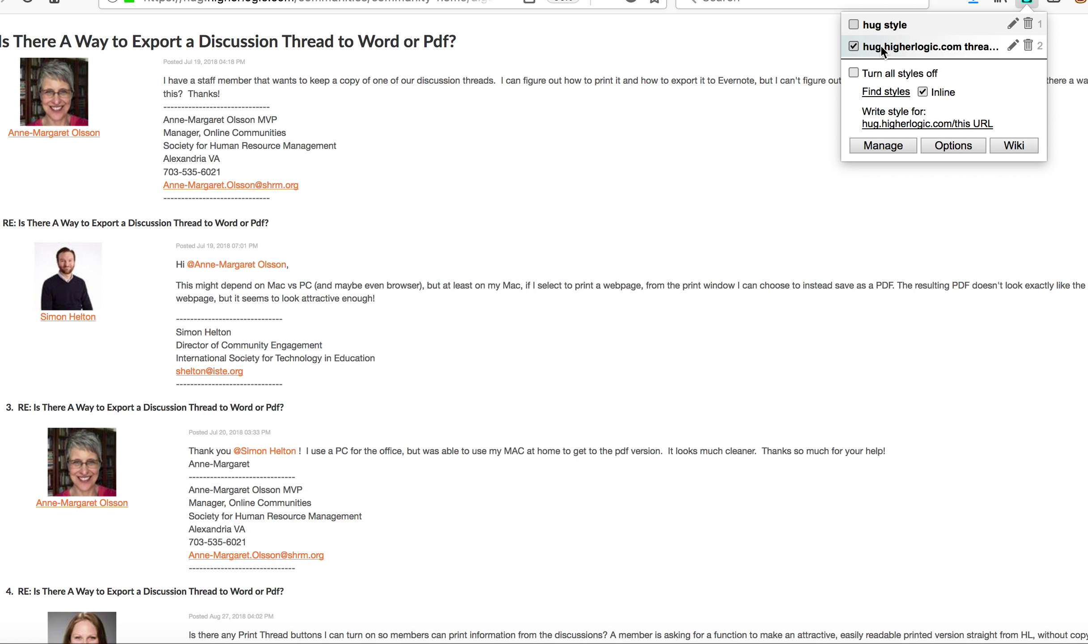
click(881, 48)
click(882, 48)
Print the styled discussion thread as a PDF opened in the PDF viewer.
key(super+p)
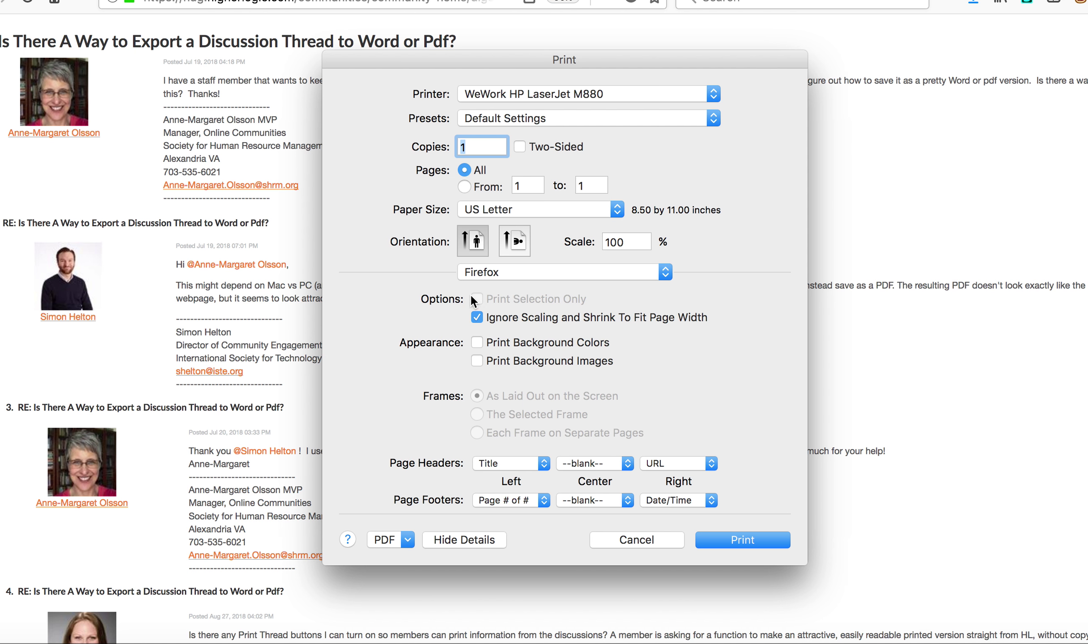
click(397, 540)
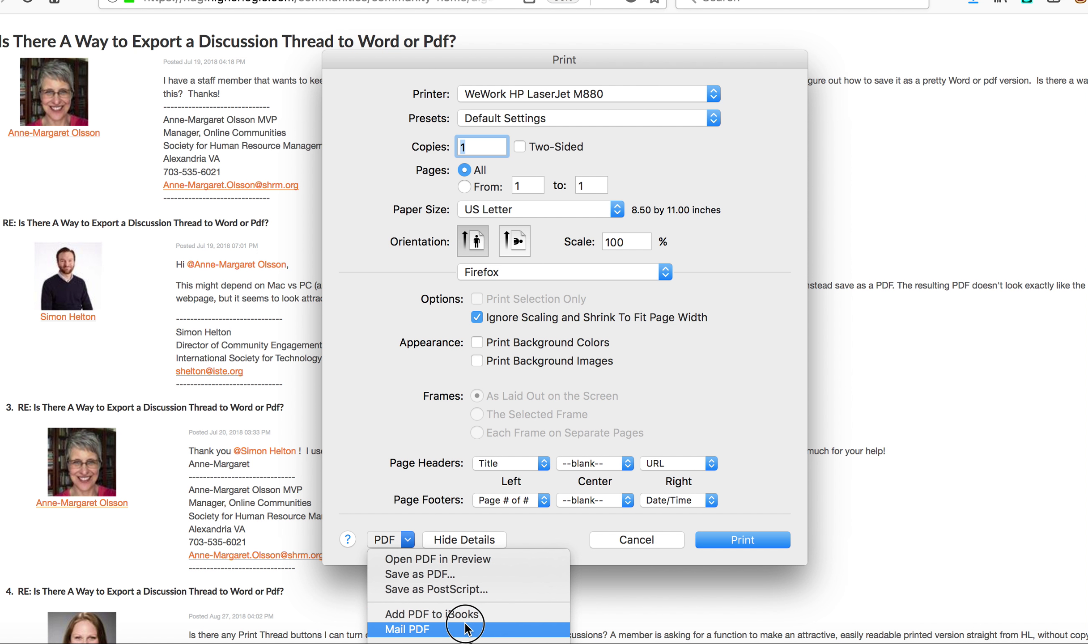
click(460, 562)
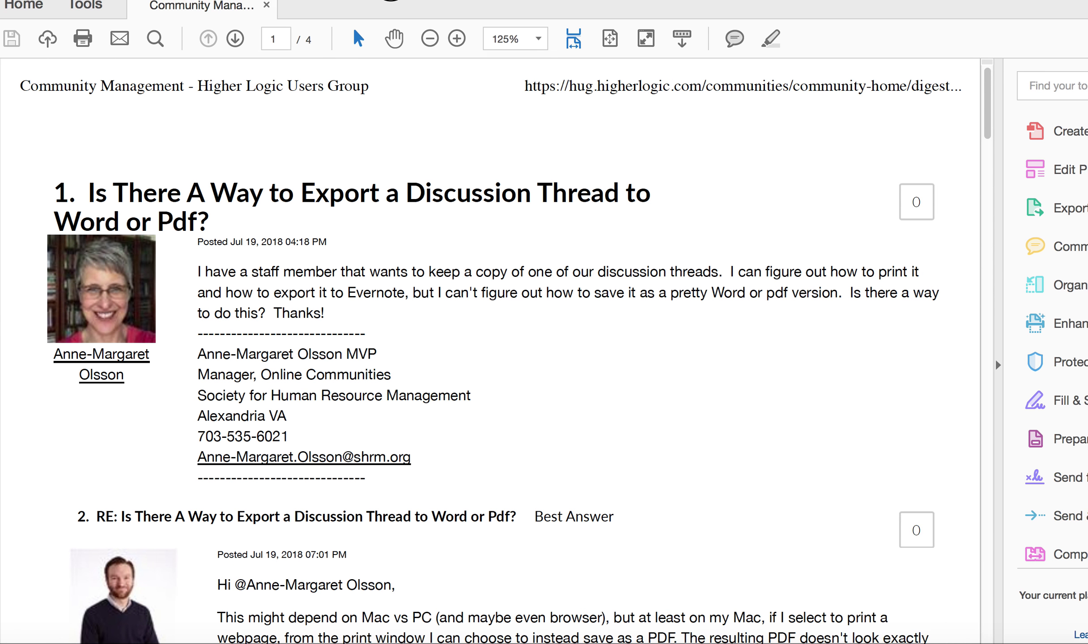
Zoom the PDF out to 66.7% and examine the exported thread's pages.
key(super+minus)
key(super+minus)
key(super+minus)
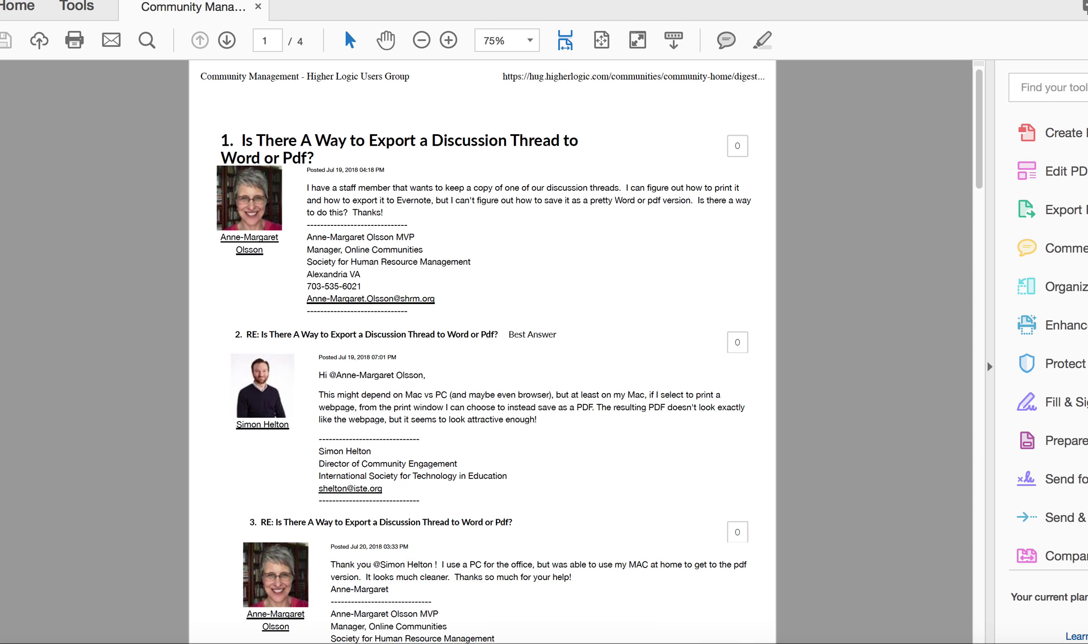
scroll(500, 163, down, 4)
scroll(500, 163, down, 20)
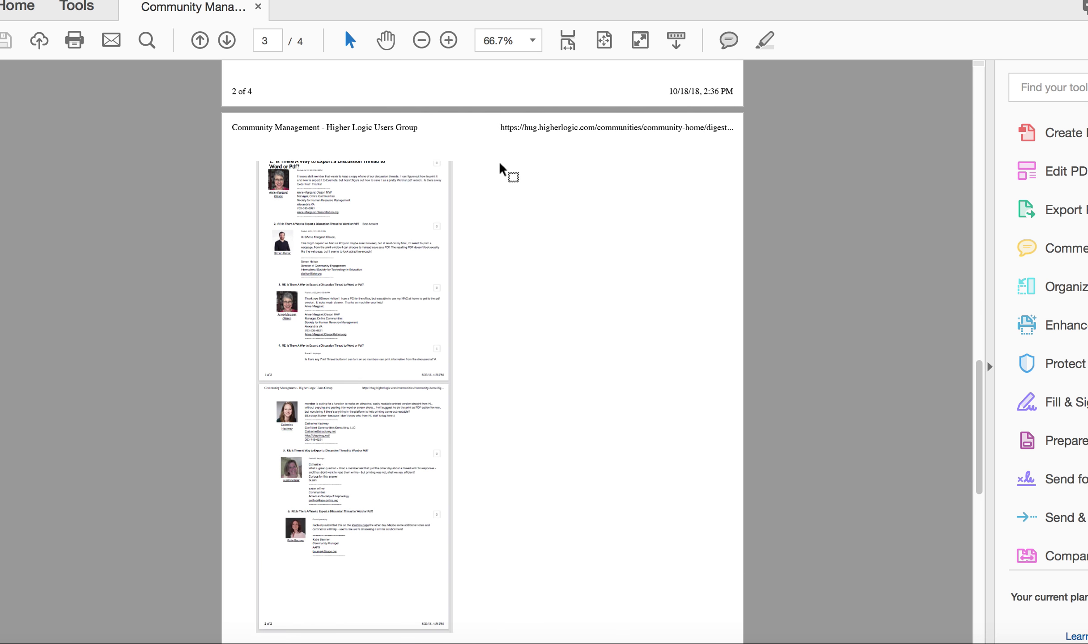
scroll(499, 163, up, 20)
scroll(499, 163, up, 10)
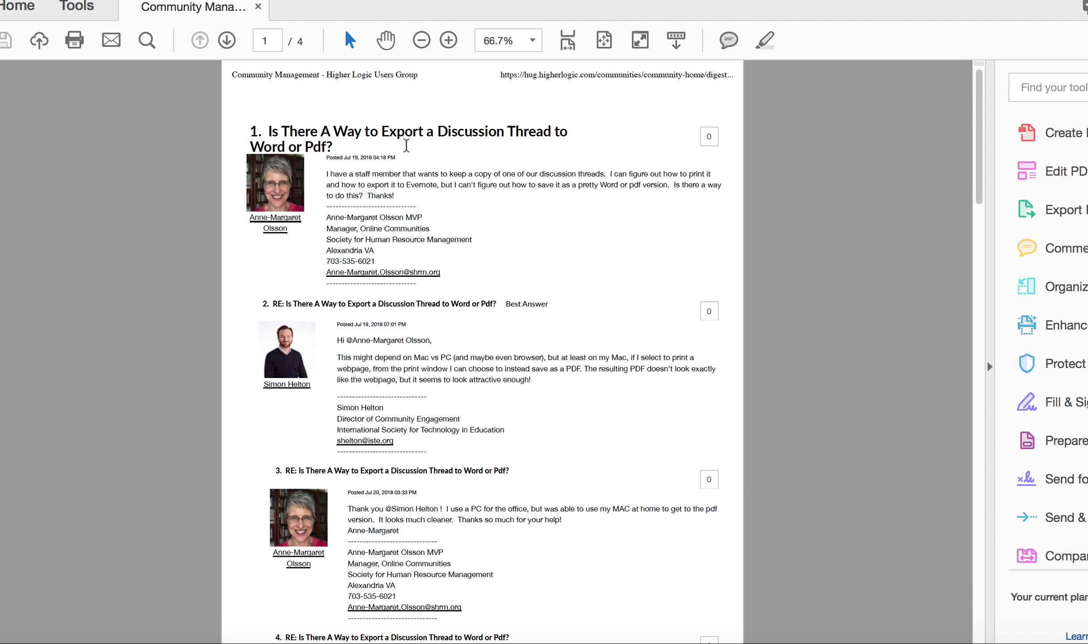
Return to the browser, move off the HUG thread and display the ABPL discussion thread "one test for today".
drag(315, 12, 321, 52)
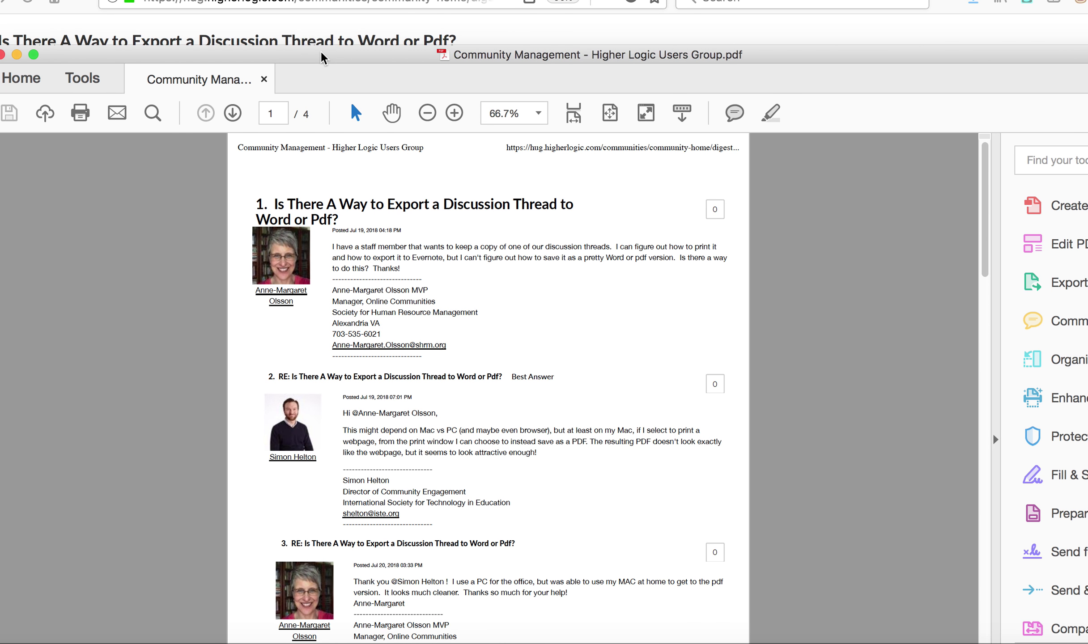
click(352, 23)
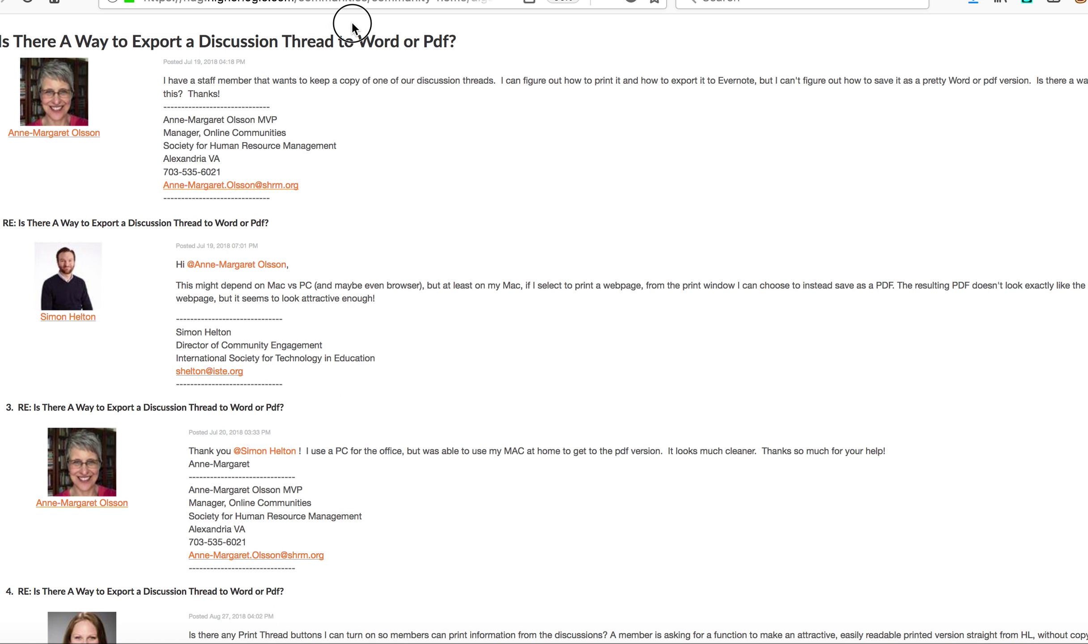
click(1026, 2)
click(936, 27)
click(698, 118)
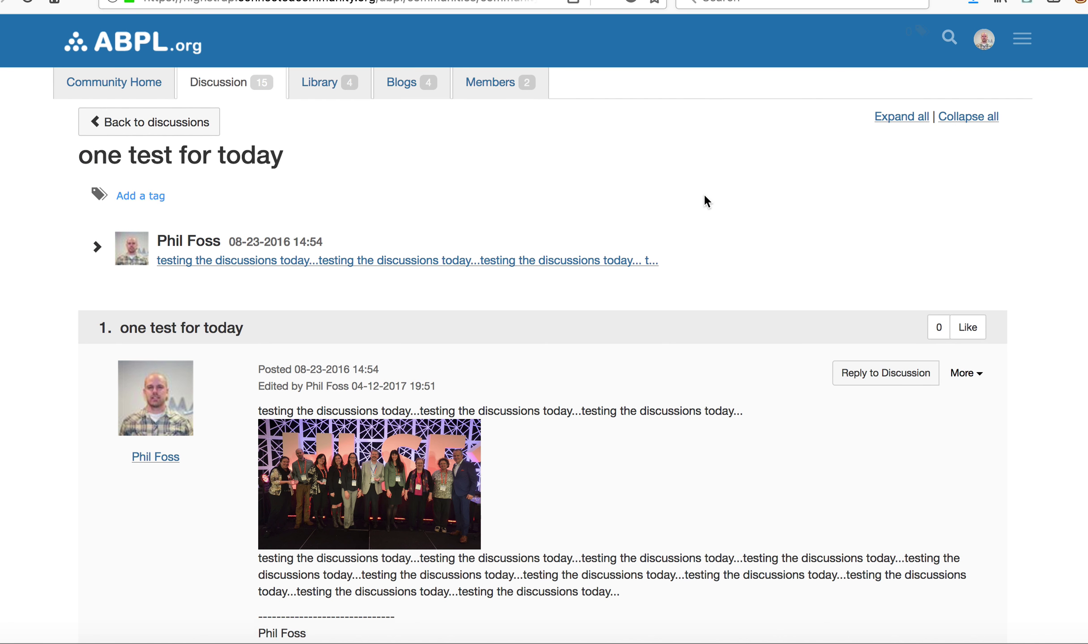
Examine the posts, images and footer of the ABPL "one test for today" thread.
scroll(703, 193, down, 10)
scroll(706, 201, down, 10)
scroll(706, 201, up, 15)
scroll(706, 201, down, 20)
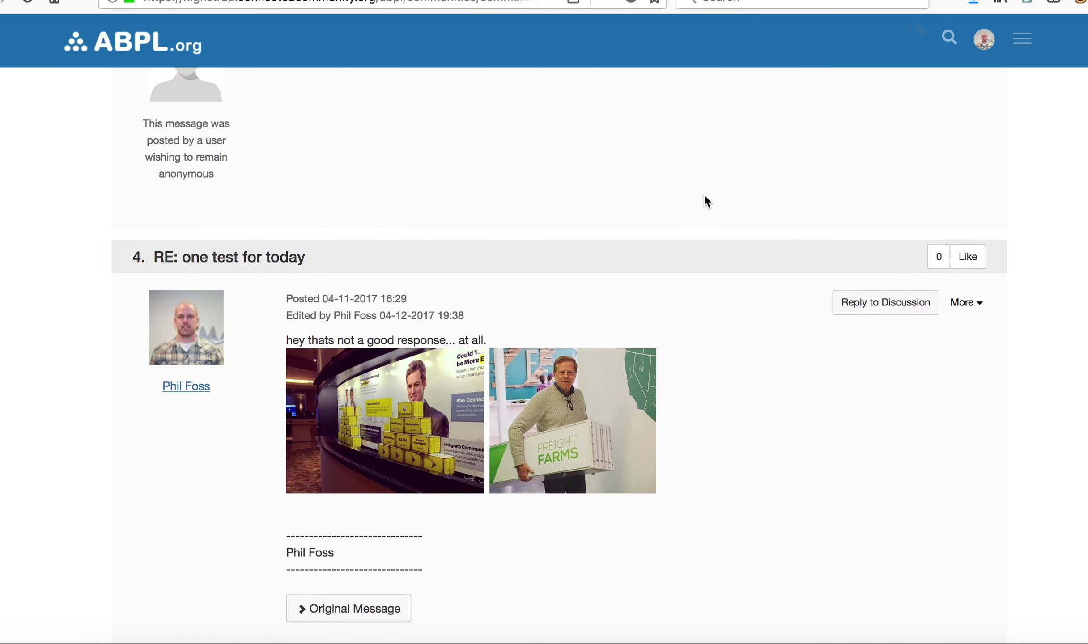
scroll(704, 200, up, 6)
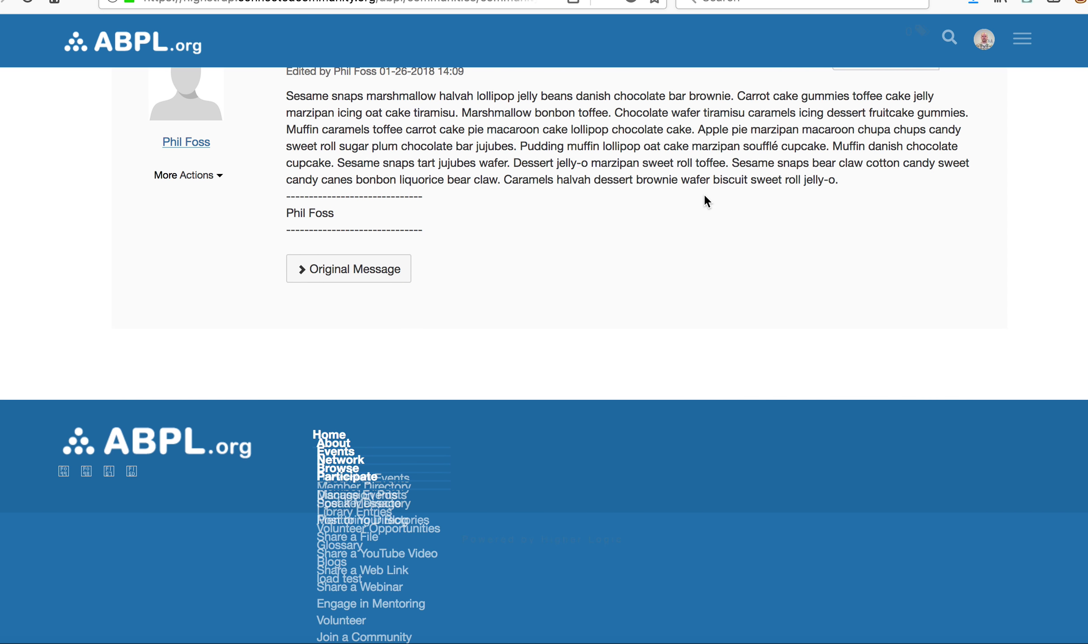
scroll(705, 199, up, 20)
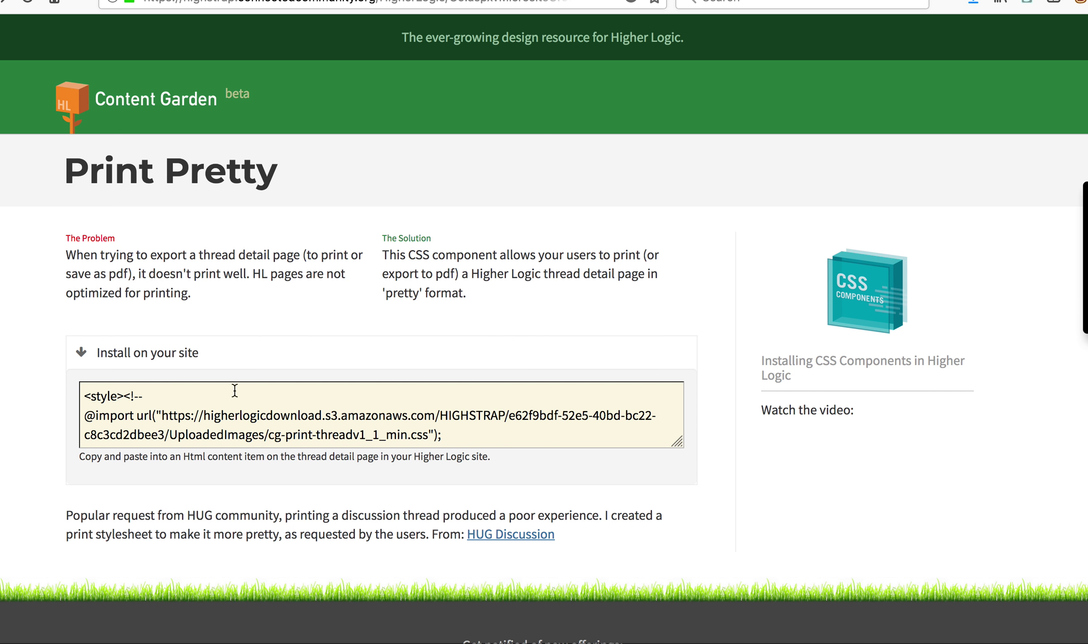
Select the entire install code in the "Install on your site" section of the Print Pretty page.
click(129, 360)
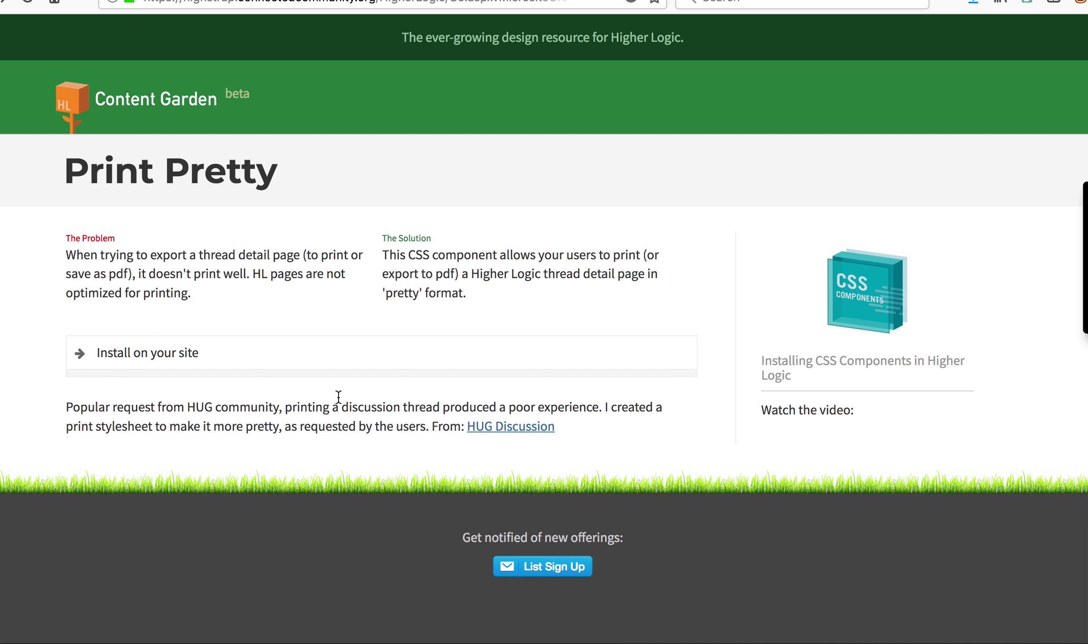
click(161, 357)
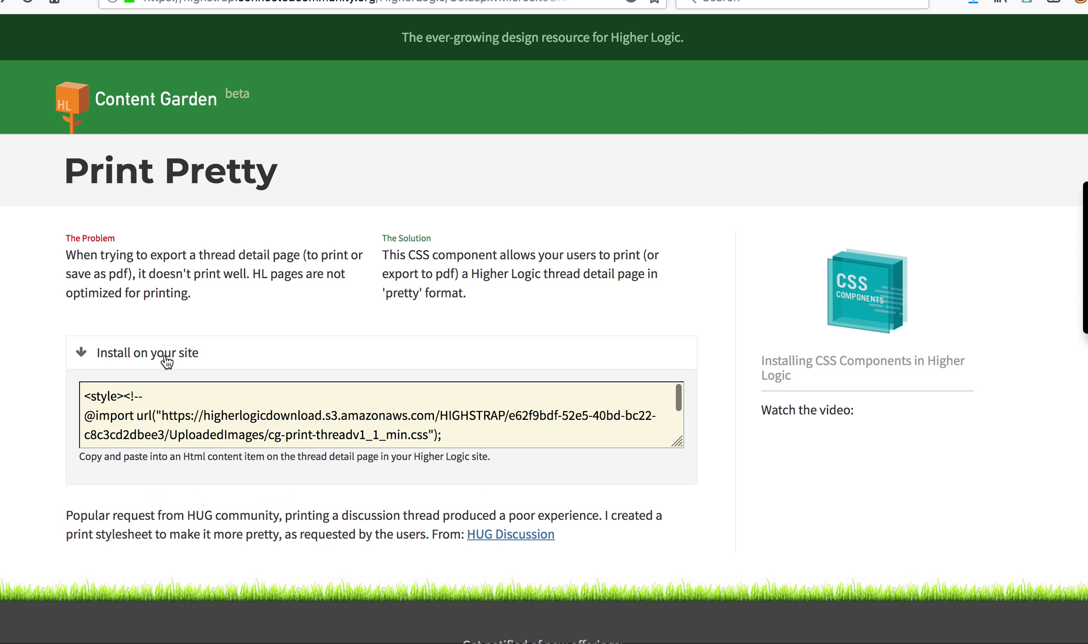
click(212, 419)
right_click(210, 419)
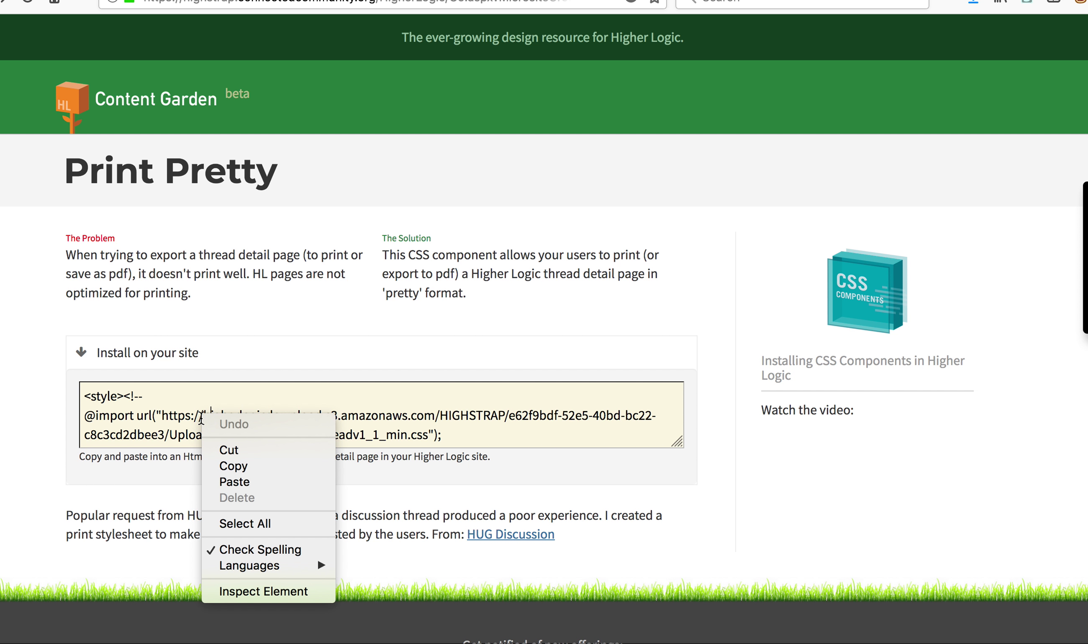
click(285, 520)
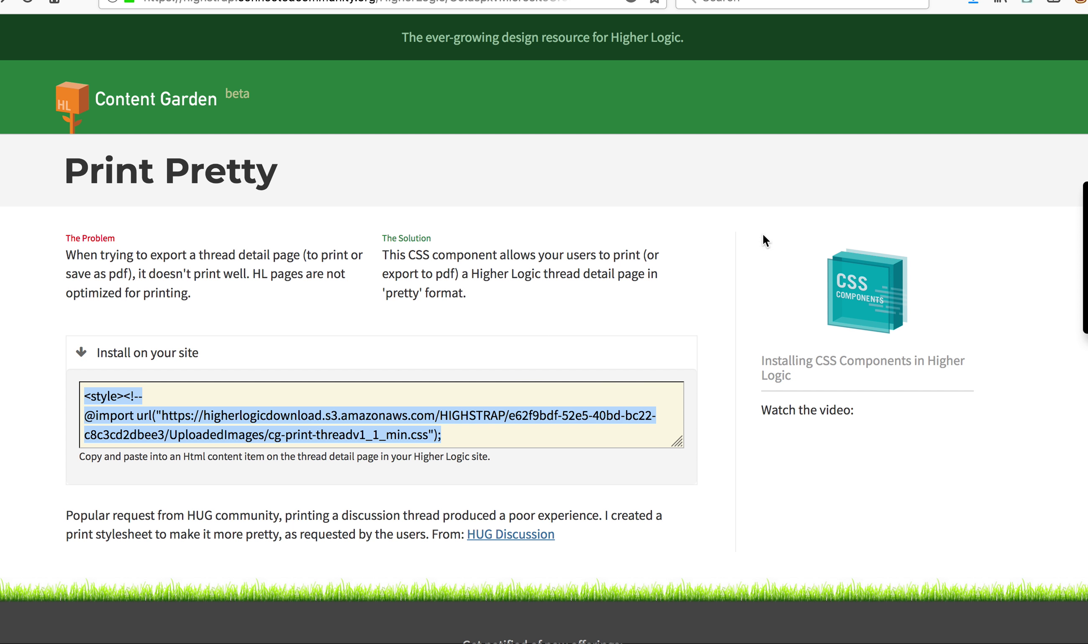
Switch back to the ABPL "one test for today" thread and shift the browser window to reveal the page's admin tools.
click(600, 0)
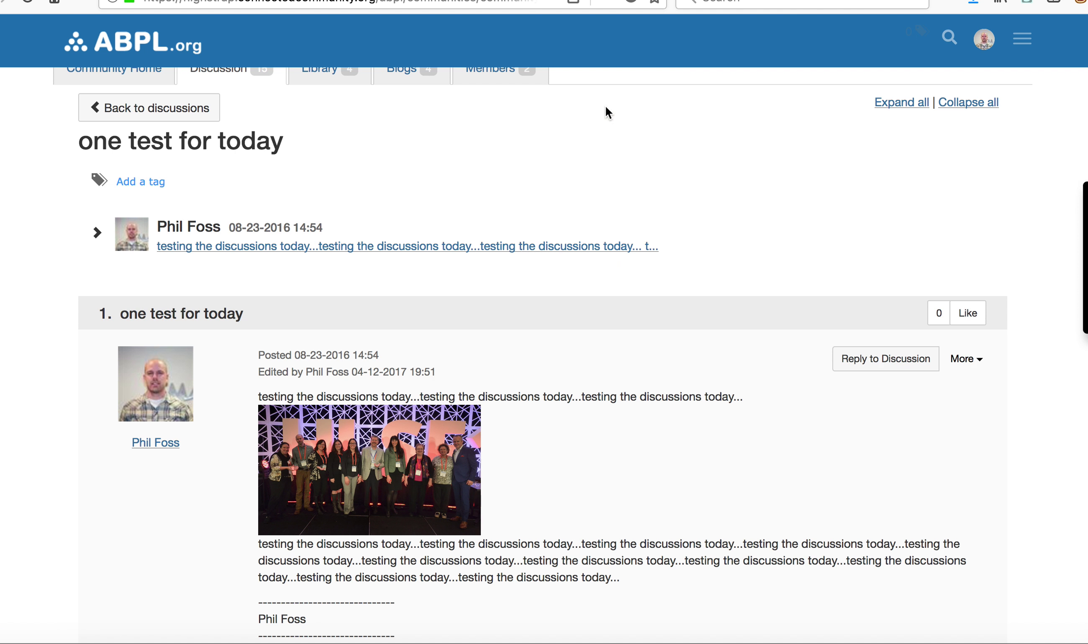
scroll(639, 210, up, 2)
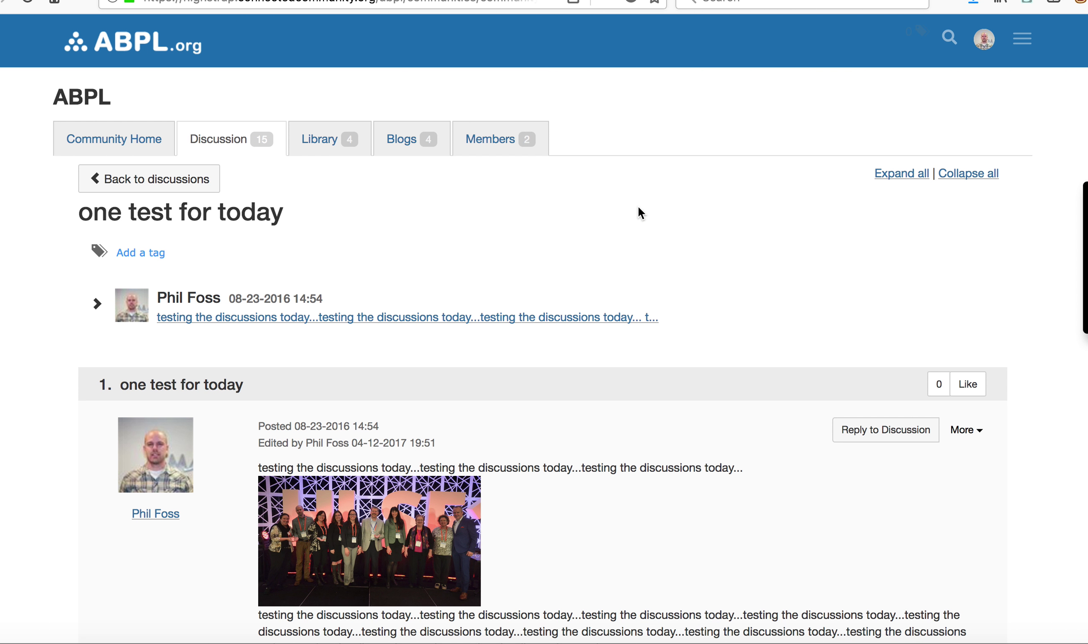
drag(1087, 643, 1082, 643)
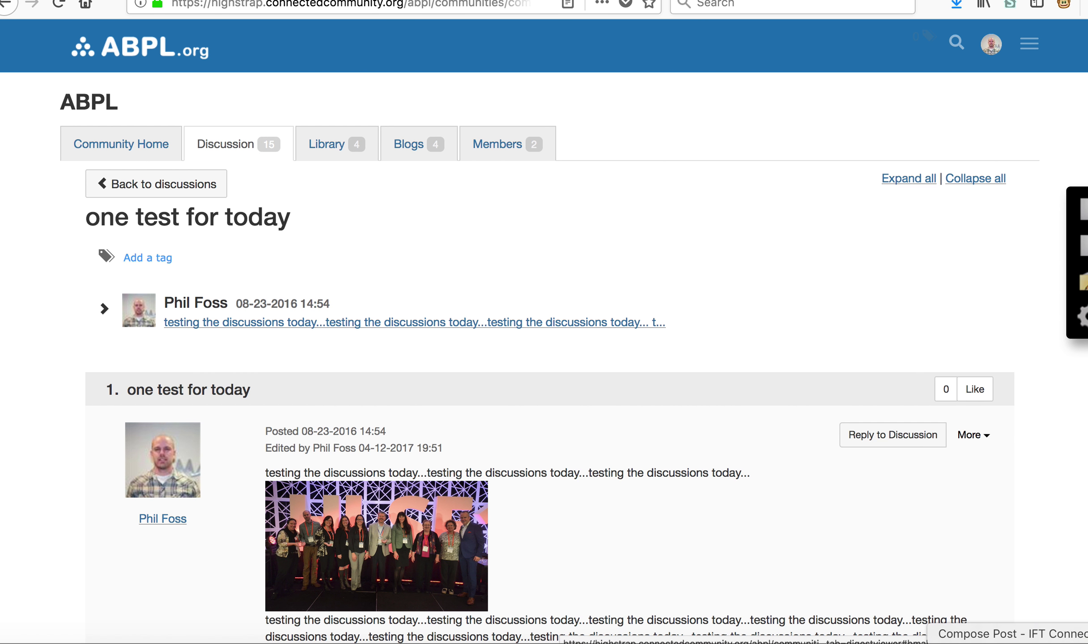
drag(1087, 640, 1067, 640)
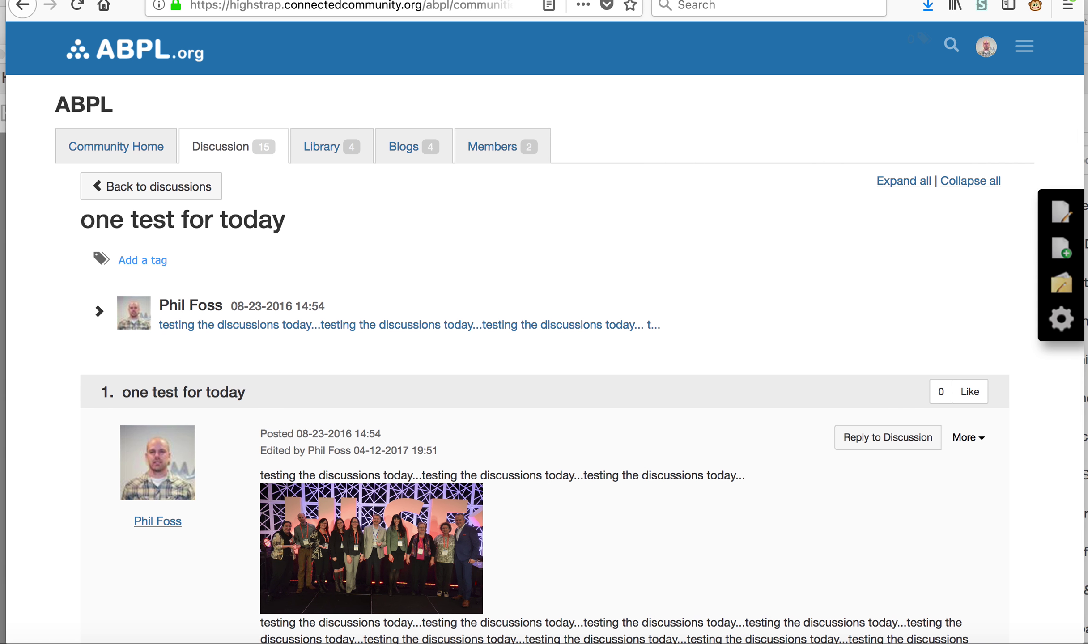
Open the Site Admin Navigation page for the ABPL discussion thread page.
scroll(491, 362, down, 20)
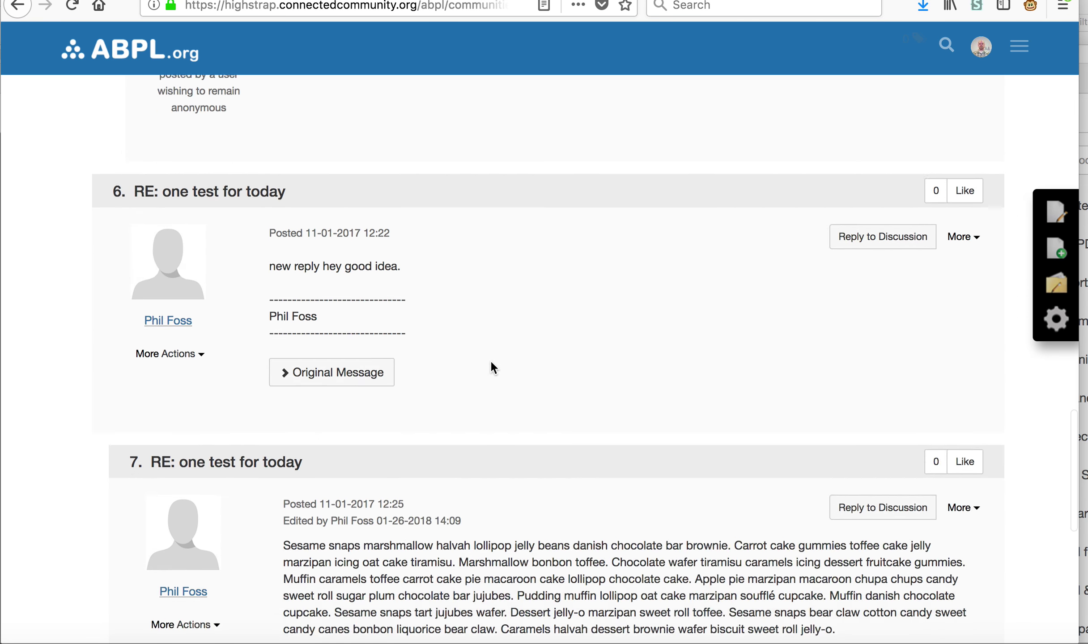
scroll(491, 362, up, 20)
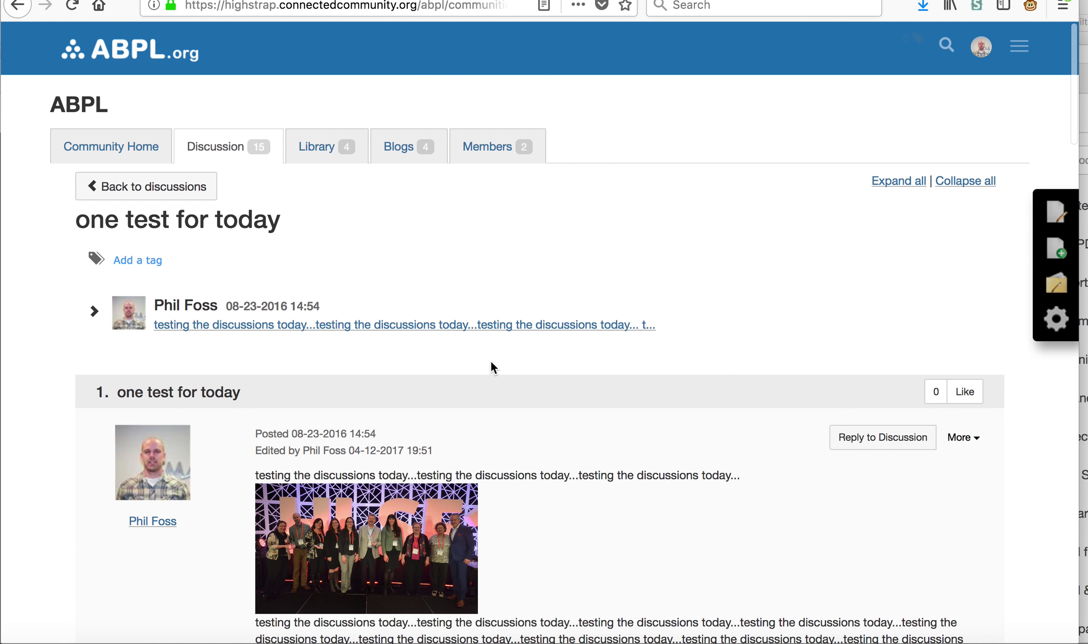
scroll(491, 362, down, 2)
scroll(491, 362, up, 2)
scroll(491, 362, down, 2)
scroll(491, 364, up, 2)
scroll(632, 394, down, 3)
scroll(633, 393, up, 3)
click(1051, 289)
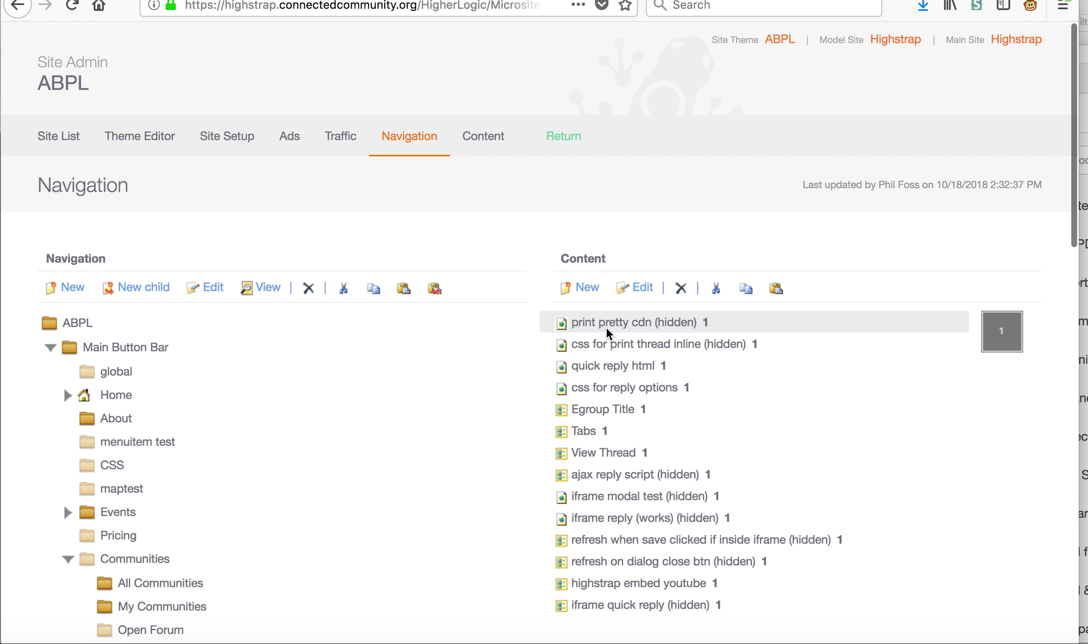
Start a new content item for the Topic Thread page.
scroll(537, 524, down, 4)
scroll(536, 524, up, 4)
scroll(539, 526, down, 2)
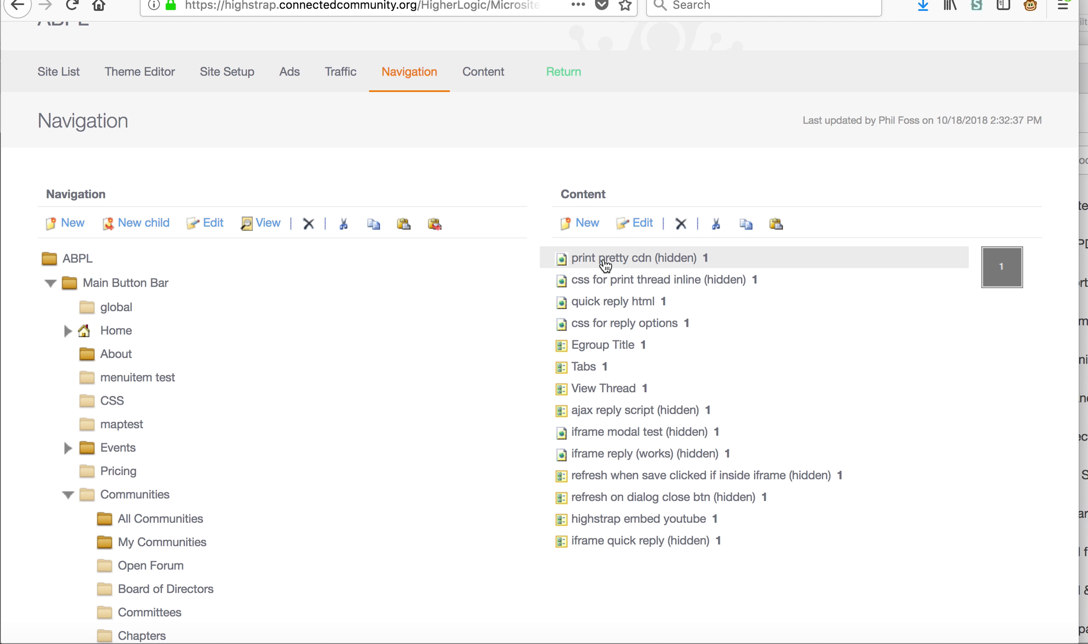
click(583, 224)
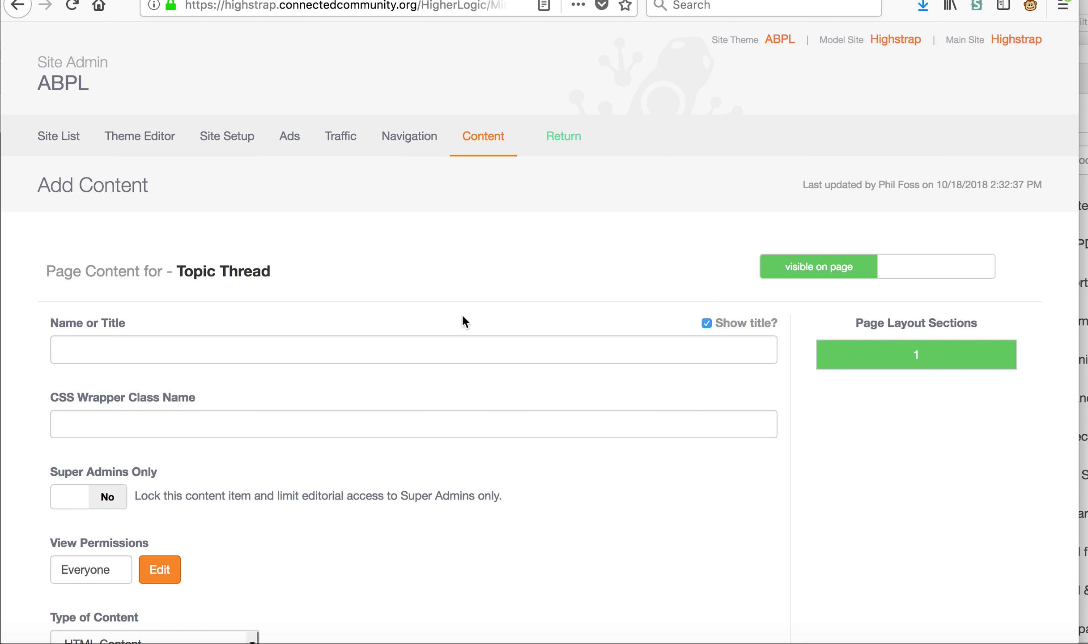
Name the new content item "css print pretty" and turn off its title display.
scroll(463, 322, down, 4)
click(340, 226)
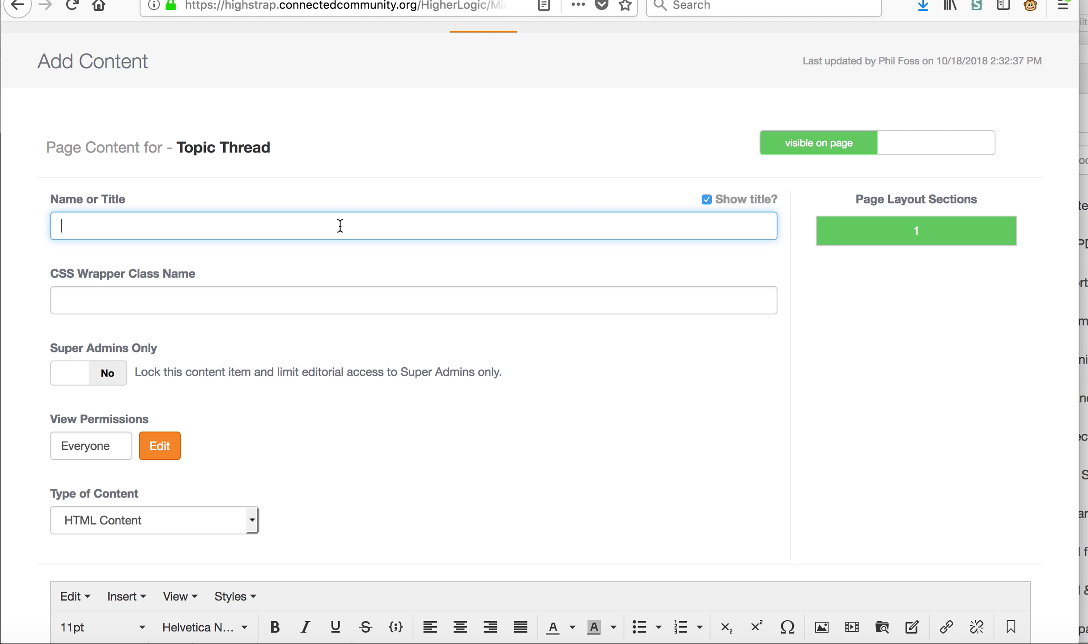
text(css print pretty)
click(734, 182)
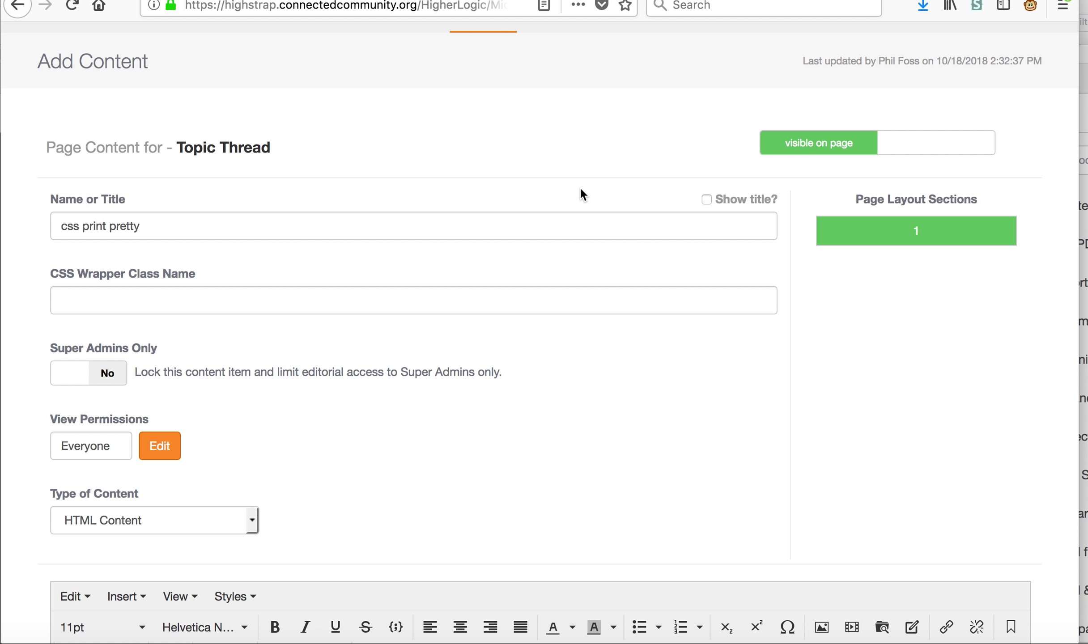
Set the CSS wrapper class name of the new content item to "hidden".
scroll(521, 236, down, 1)
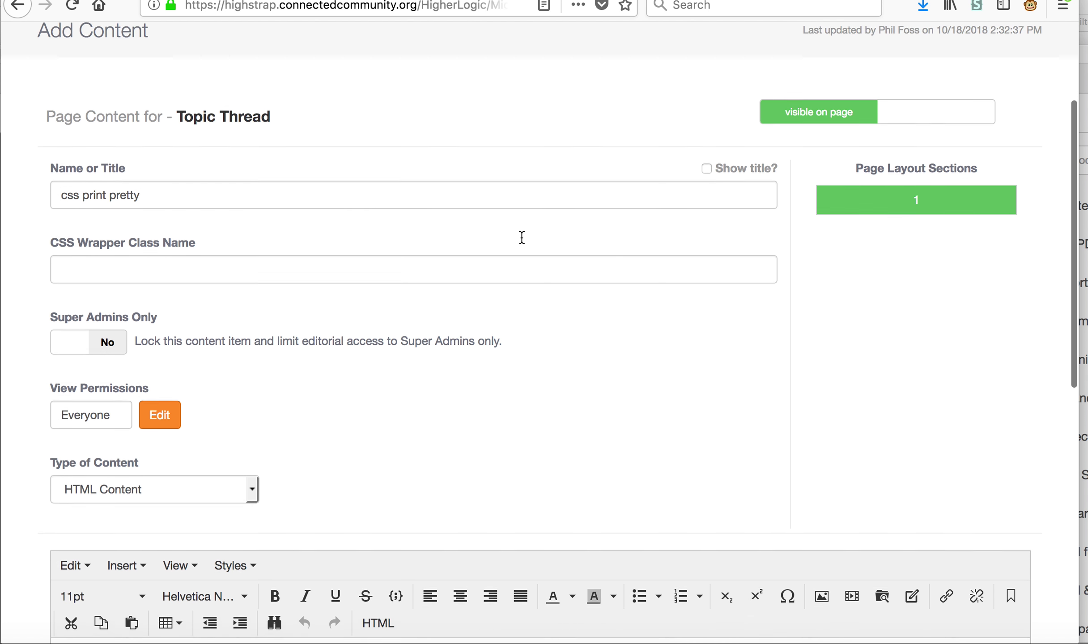
scroll(522, 236, down, 1)
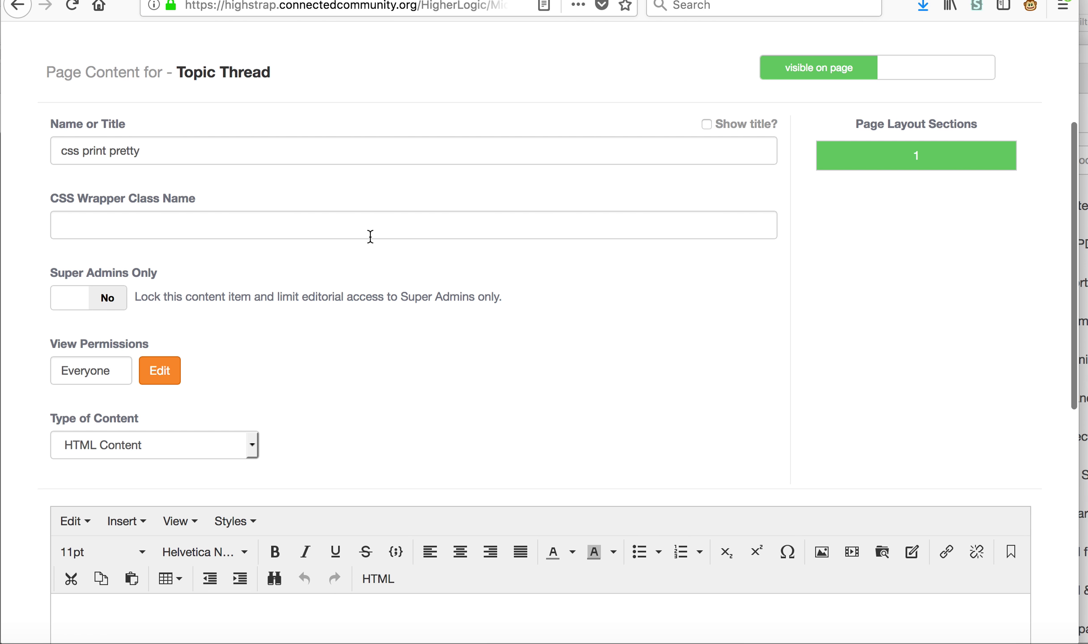
click(236, 219)
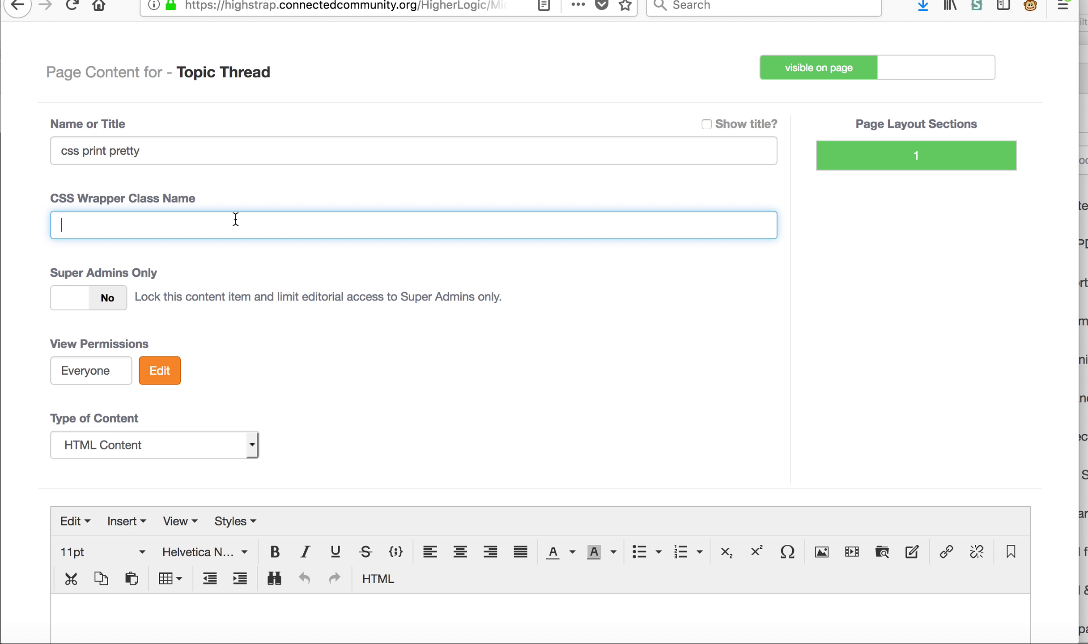
text(hidden)
double_click(80, 223)
click(124, 224)
scroll(220, 253, down, 5)
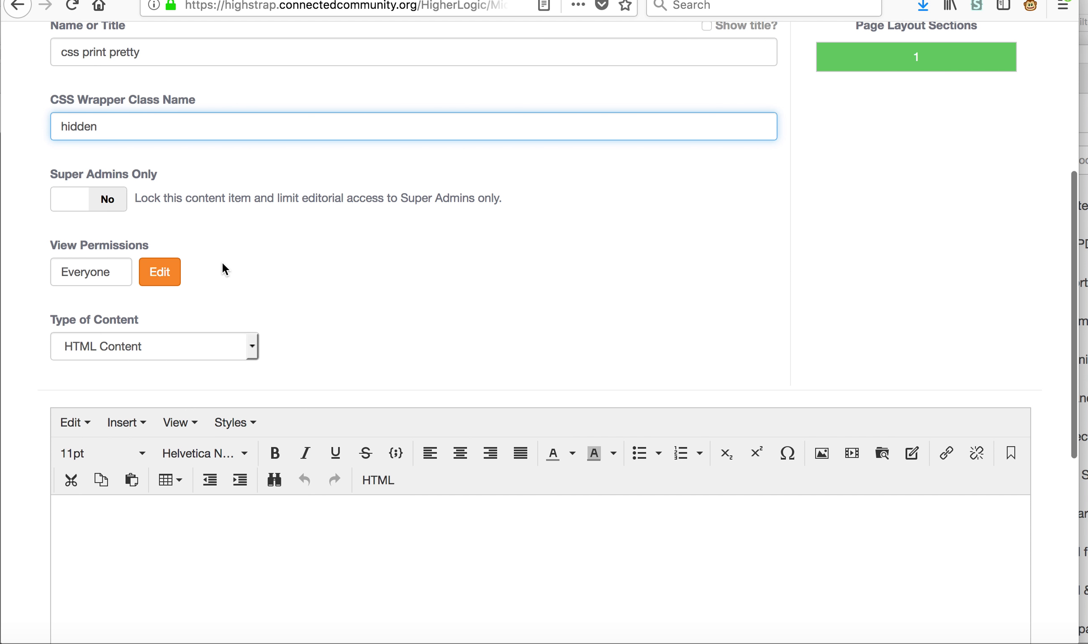
scroll(222, 264, down, 3)
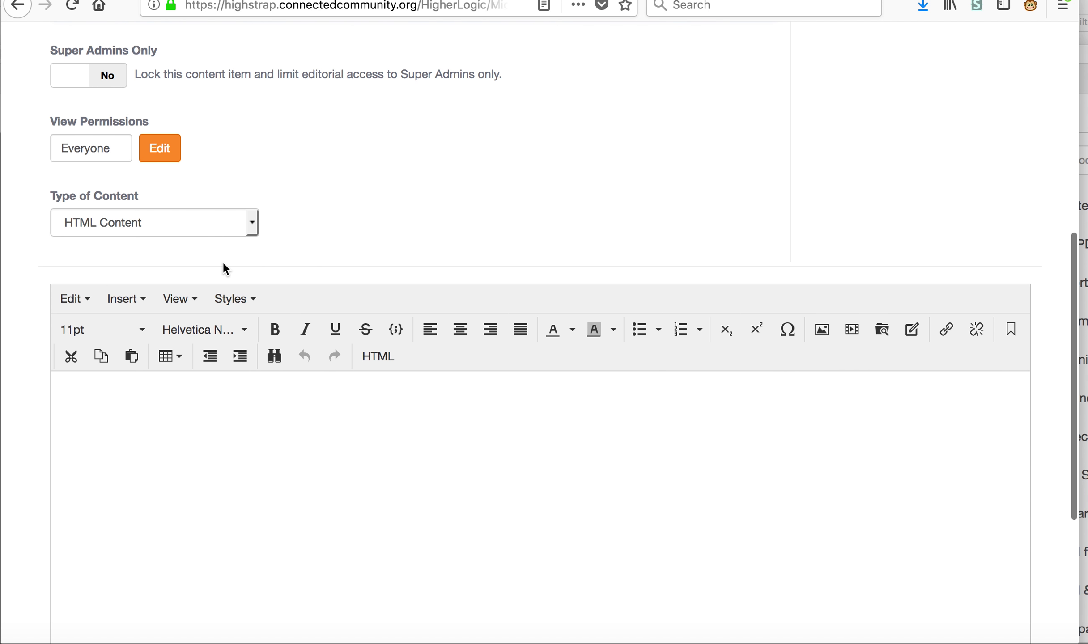
scroll(223, 264, down, 1)
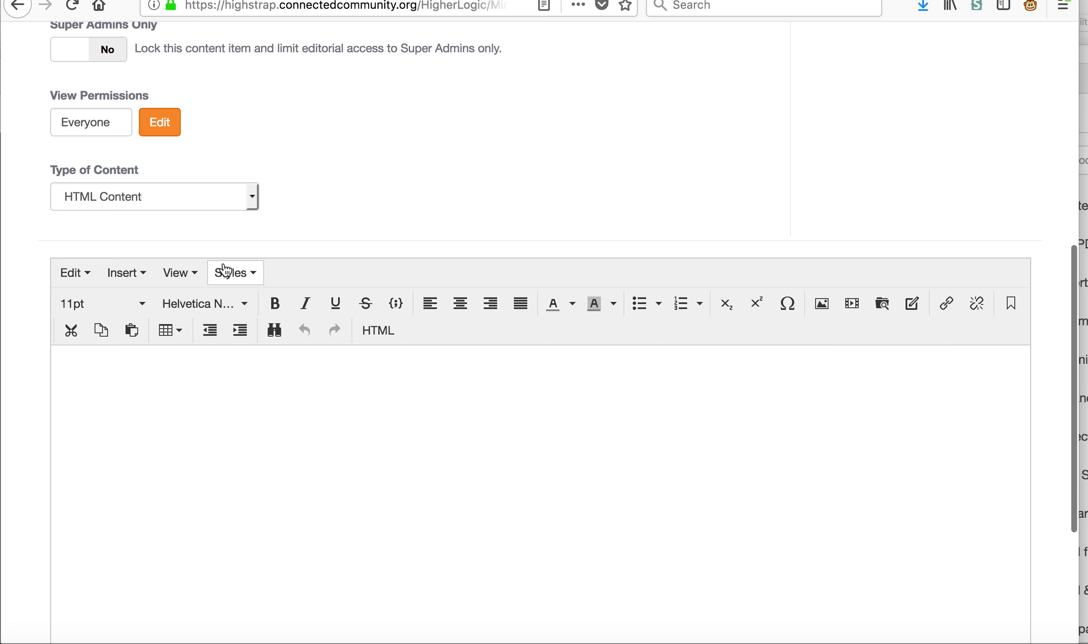
scroll(224, 271, down, 2)
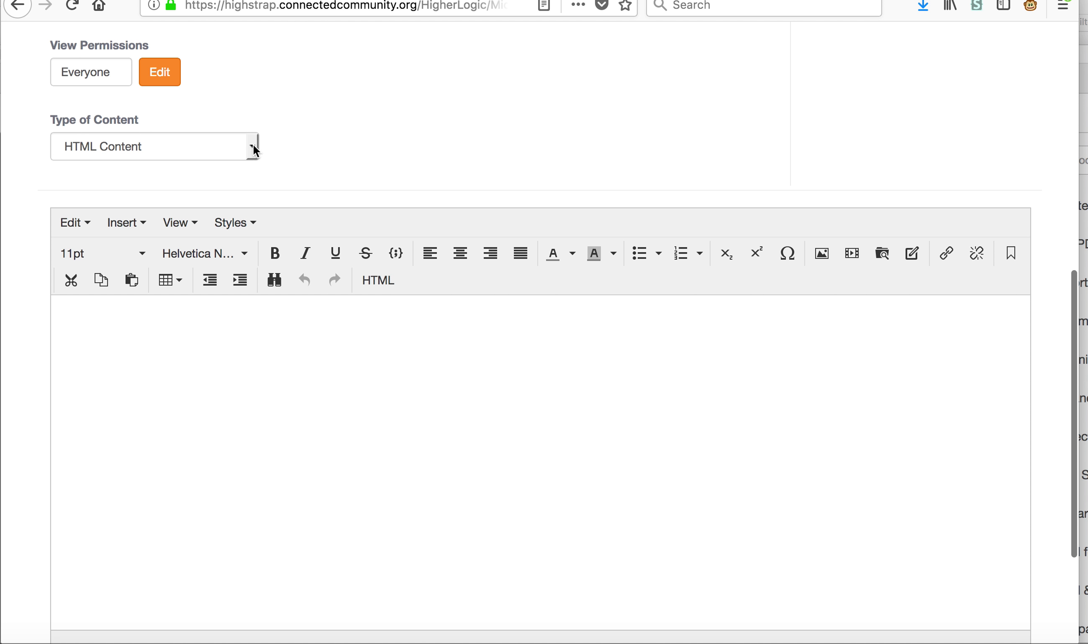